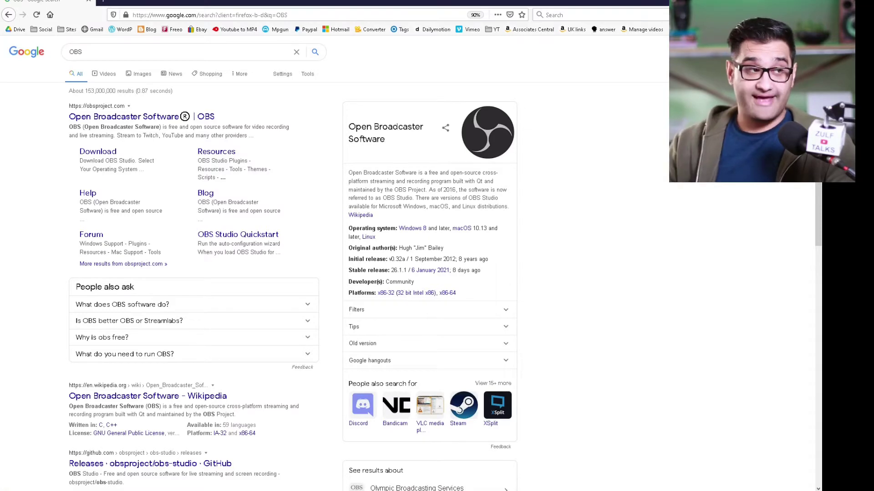
- Go to the OBS Studio download page from the obsproject.com Google result
click(104, 151)
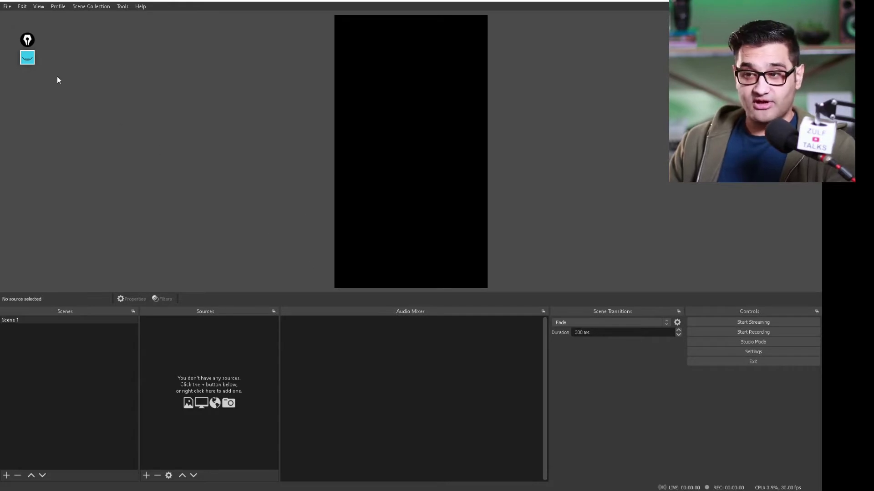
mouse_move(89, 282)
mouse_down()
mouse_move(1, 335)
mouse_move(137, 330)
mouse_move(67, 275)
mouse_up()
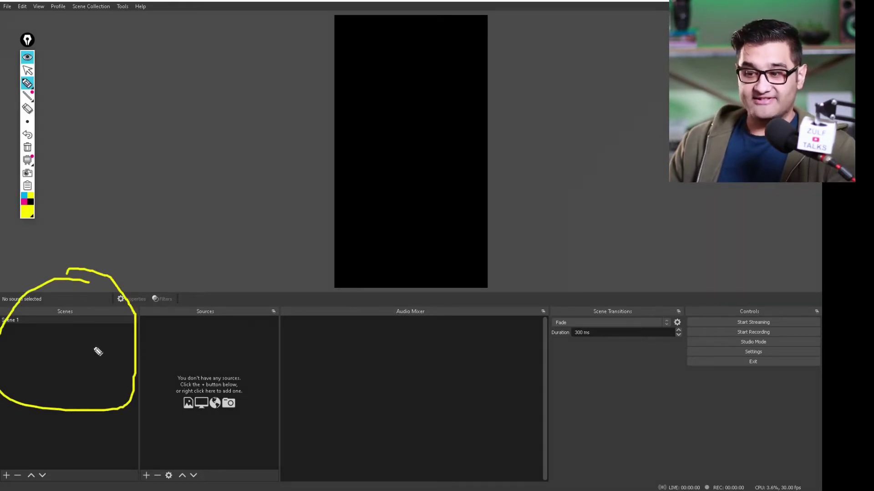
mouse_move(256, 290)
mouse_down()
mouse_move(172, 284)
mouse_move(220, 389)
mouse_move(290, 316)
mouse_move(246, 285)
mouse_up()
mouse_move(495, 301)
mouse_down()
mouse_move(324, 401)
mouse_move(479, 317)
mouse_up()
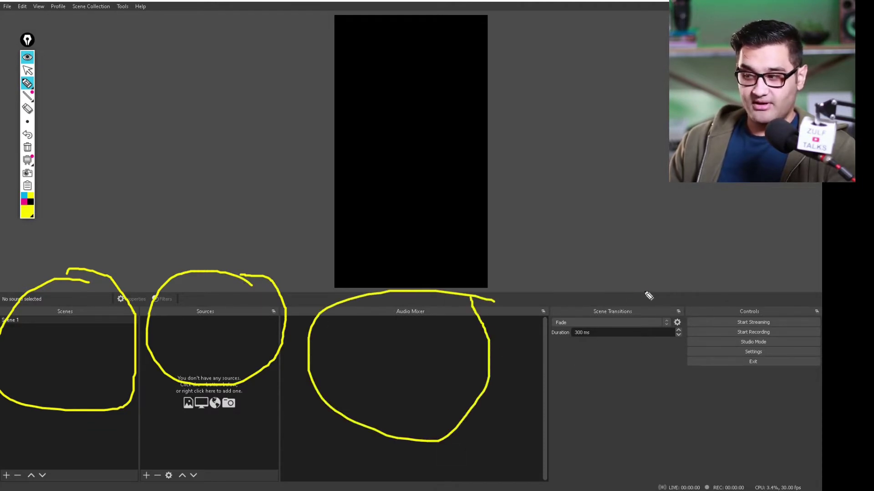
mouse_move(648, 296)
mouse_down()
mouse_move(550, 307)
mouse_move(608, 356)
mouse_move(671, 338)
mouse_move(661, 292)
mouse_move(612, 277)
mouse_up()
mouse_move(776, 291)
mouse_down()
mouse_move(670, 313)
mouse_move(731, 429)
mouse_move(815, 345)
mouse_move(719, 301)
mouse_up()
key(ctrl+shift+1)
click(51, 321)
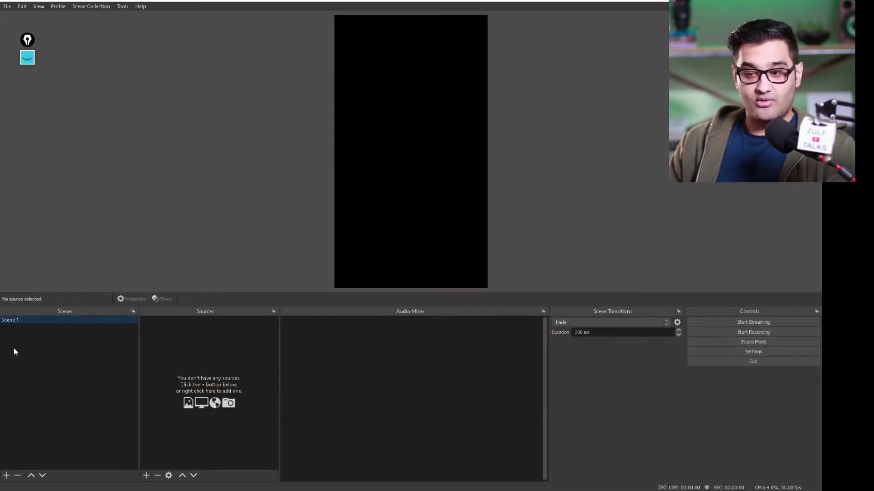
- Create two new scenes named 'Wide' and 'Screen' in the Scenes list
click(6, 475)
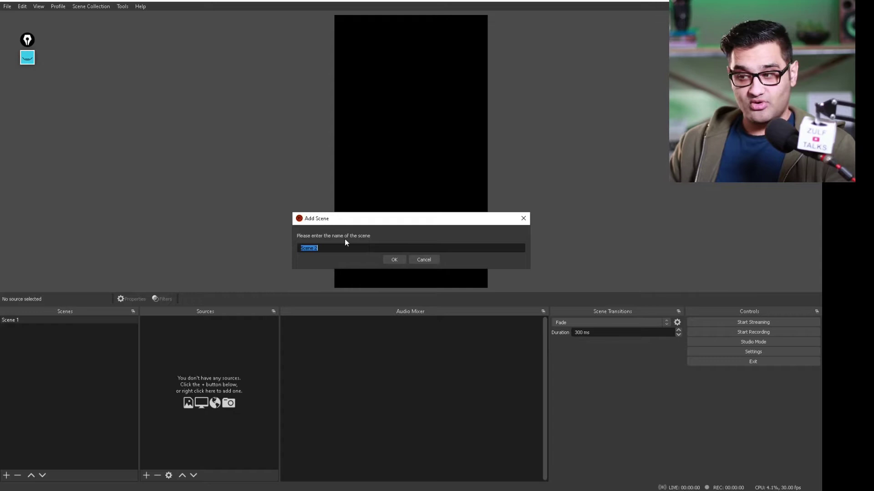
text(Wide)
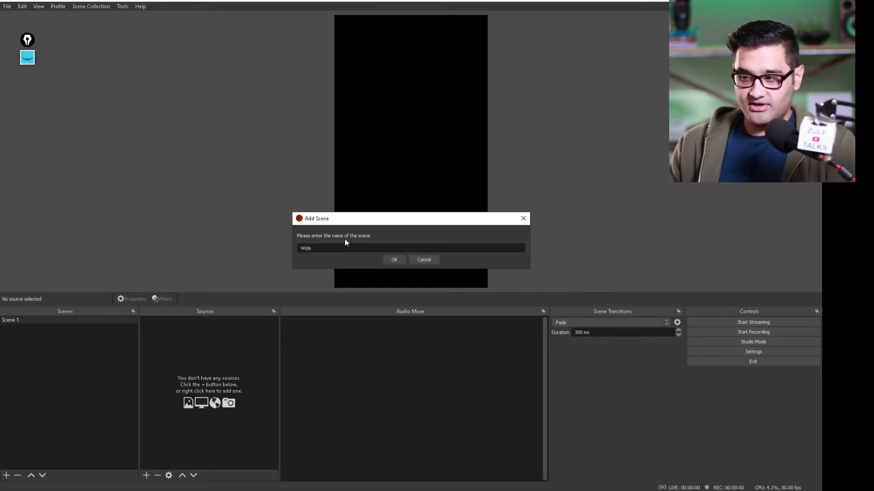
click(401, 261)
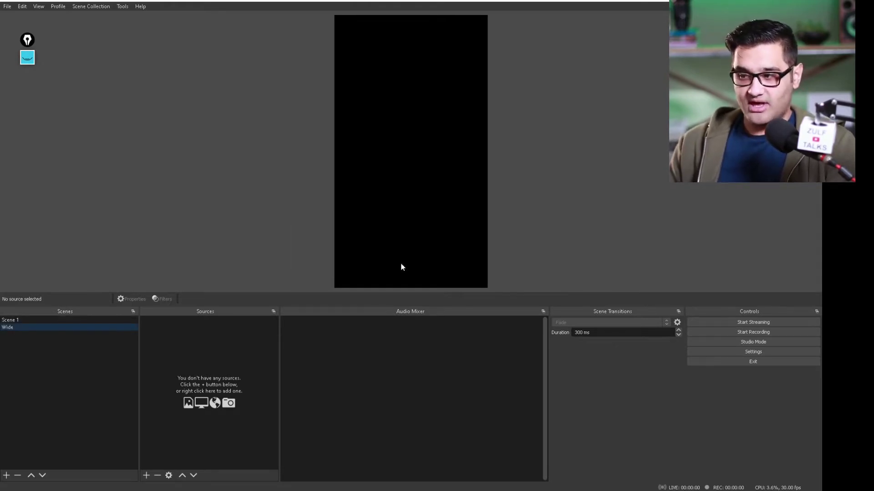
click(9, 475)
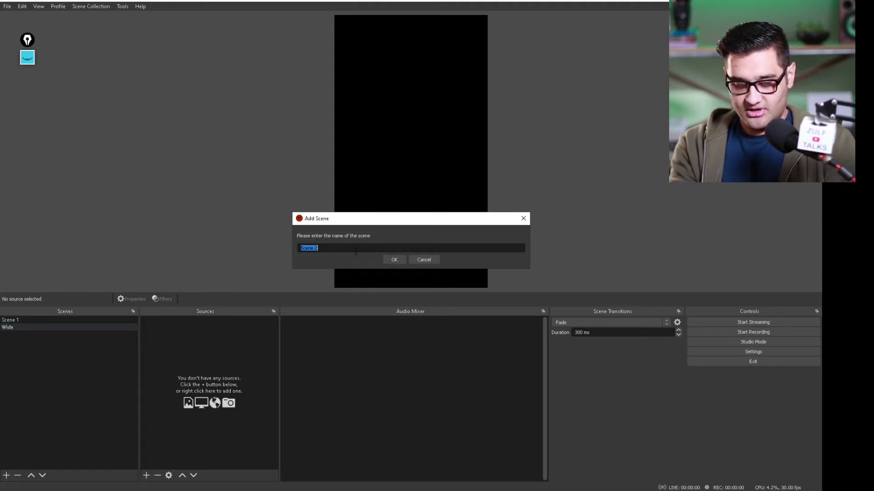
text(Screen)
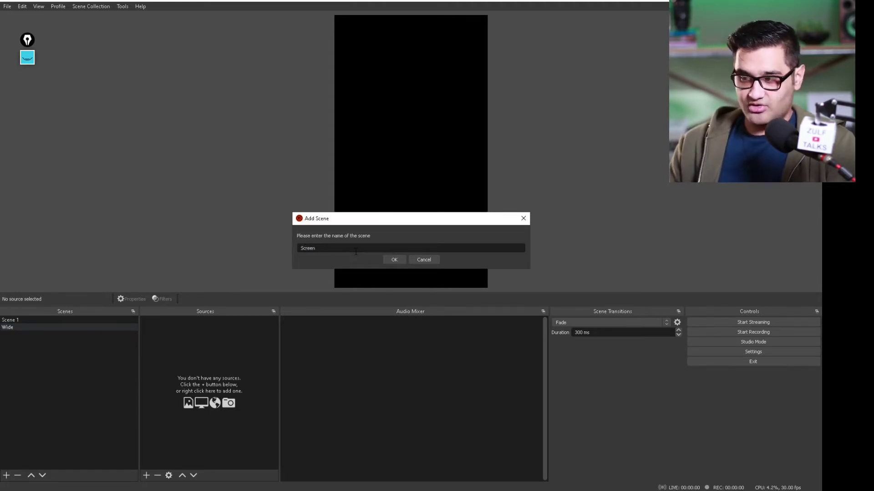
click(394, 261)
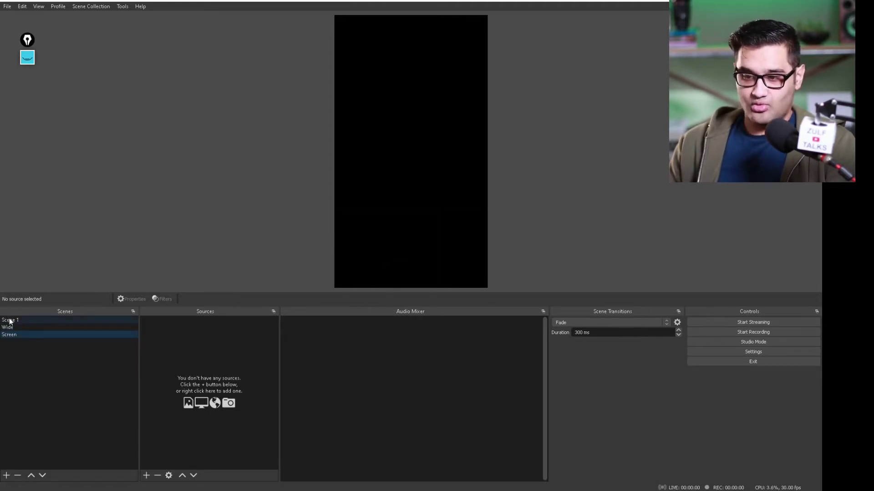
- In Scene 1, add a Video Capture Device source named 'Camera' using the USB Video device
click(66, 321)
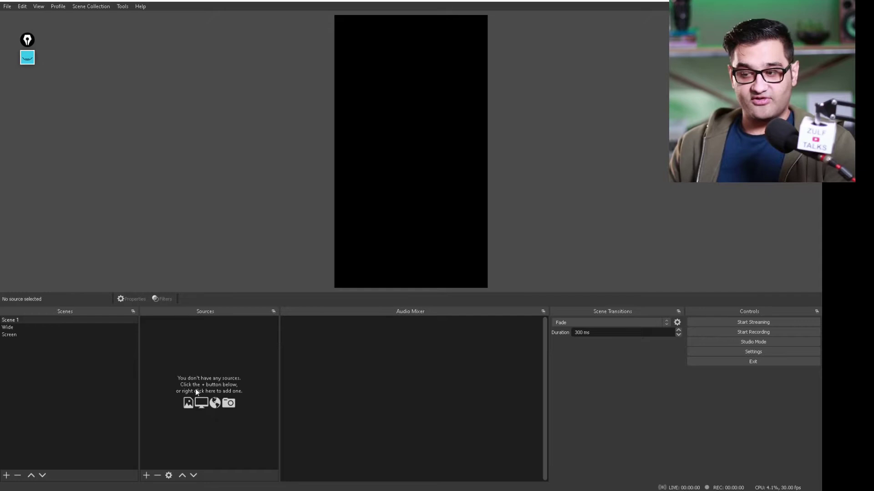
click(146, 478)
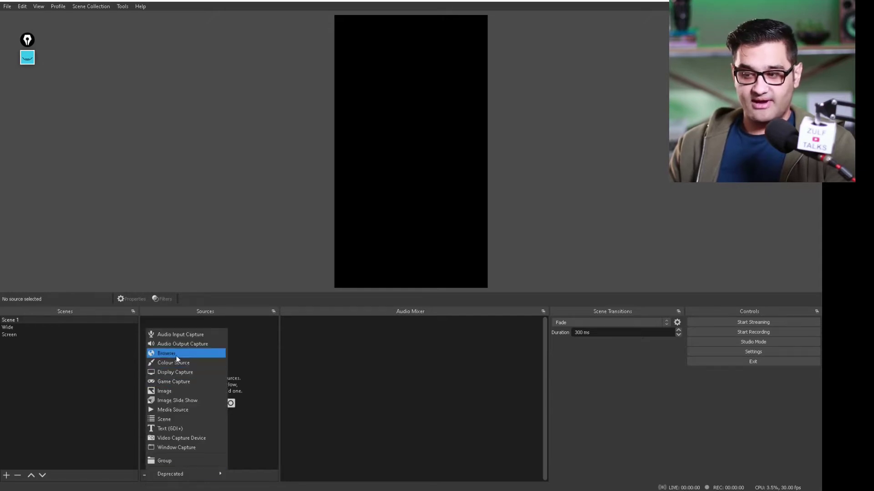
click(200, 438)
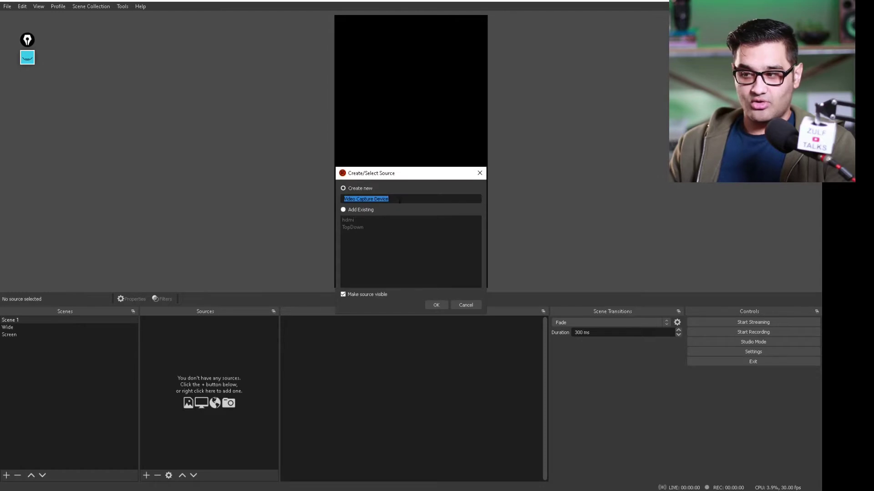
text(Camera)
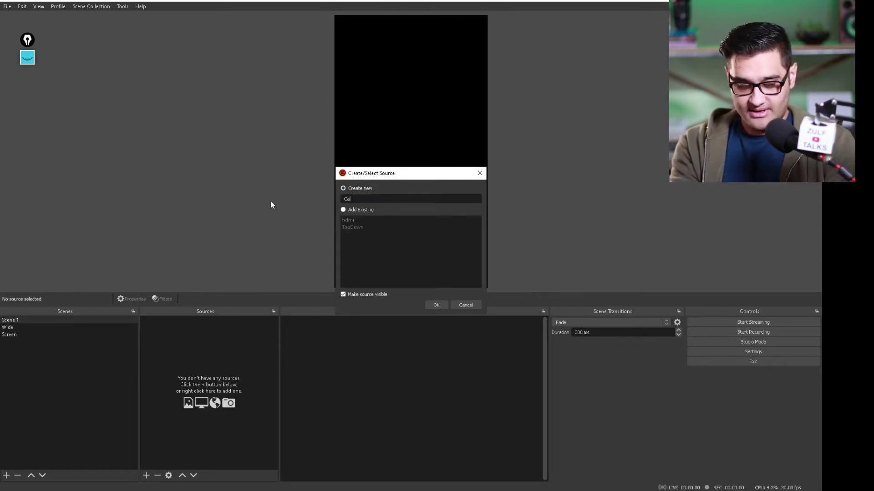
click(437, 304)
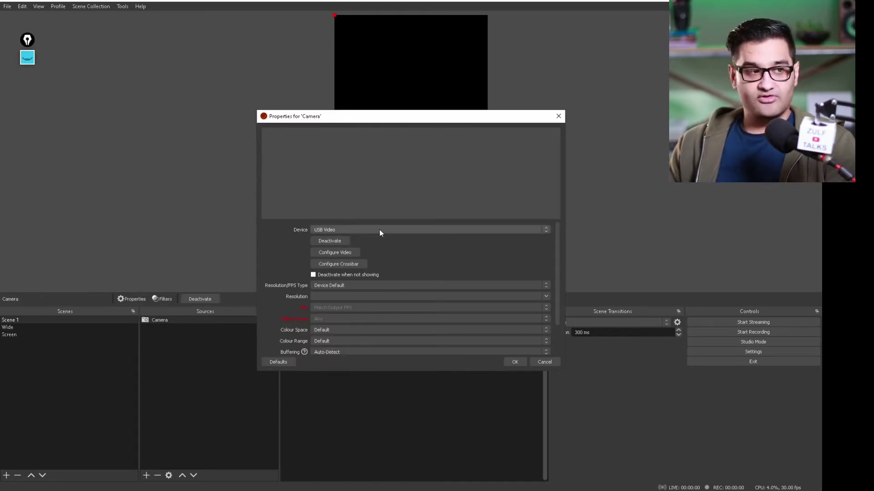
click(344, 230)
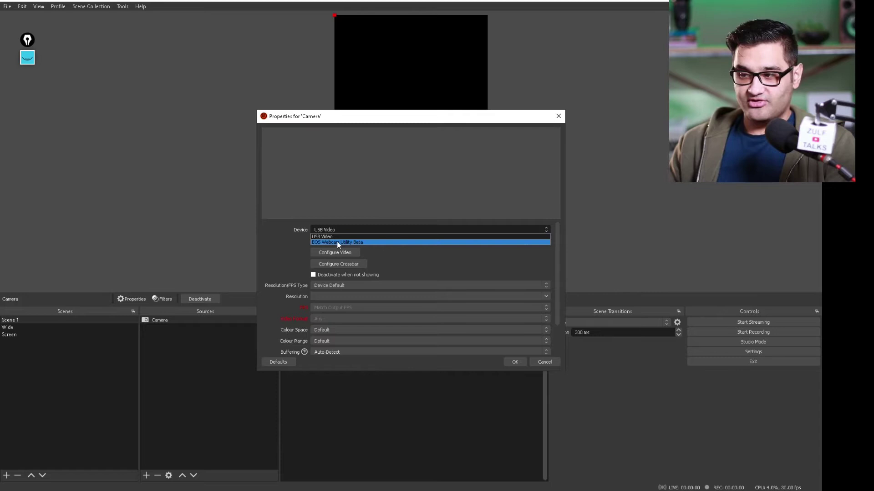
click(337, 236)
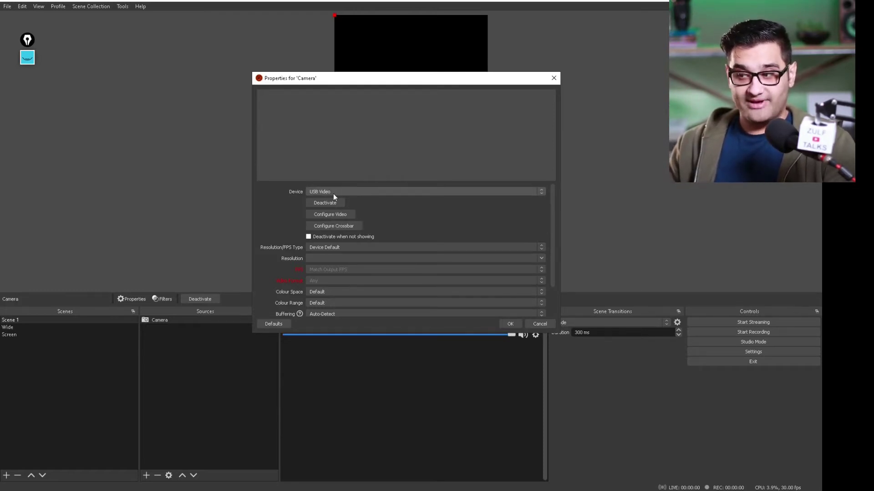
scroll(350, 239, down, 2)
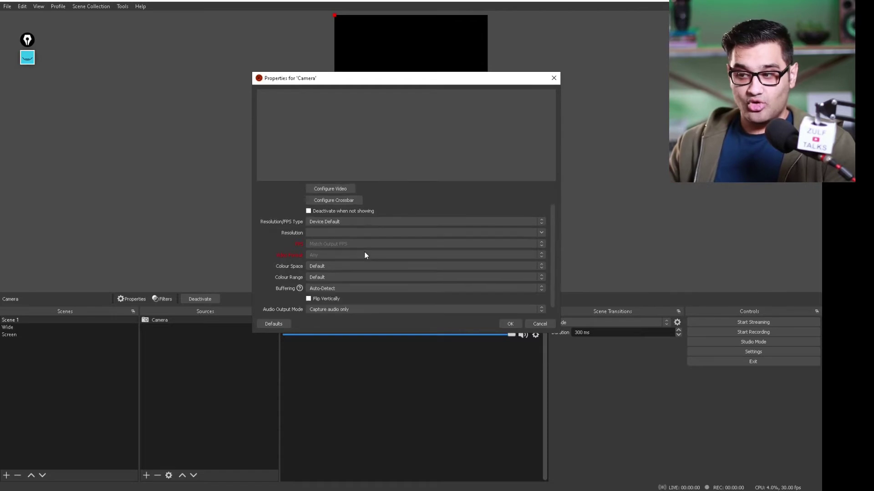
click(509, 324)
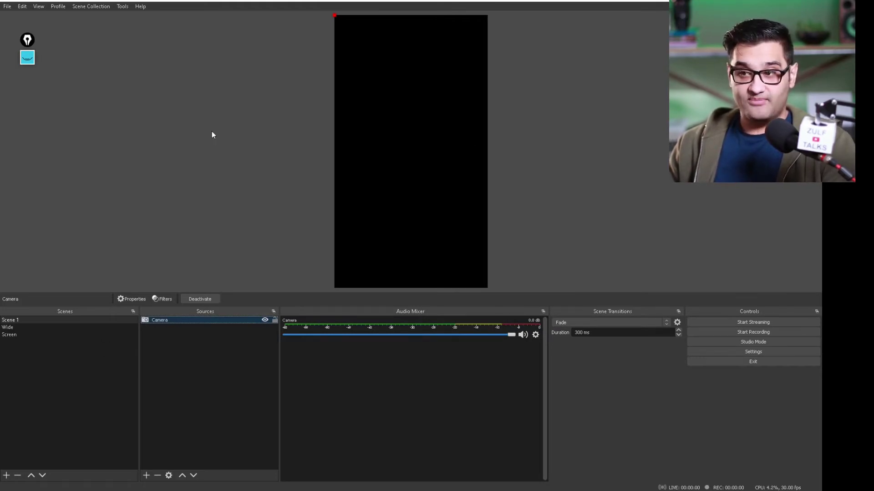
mouse_move(23, 63)
mouse_move(27, 84)
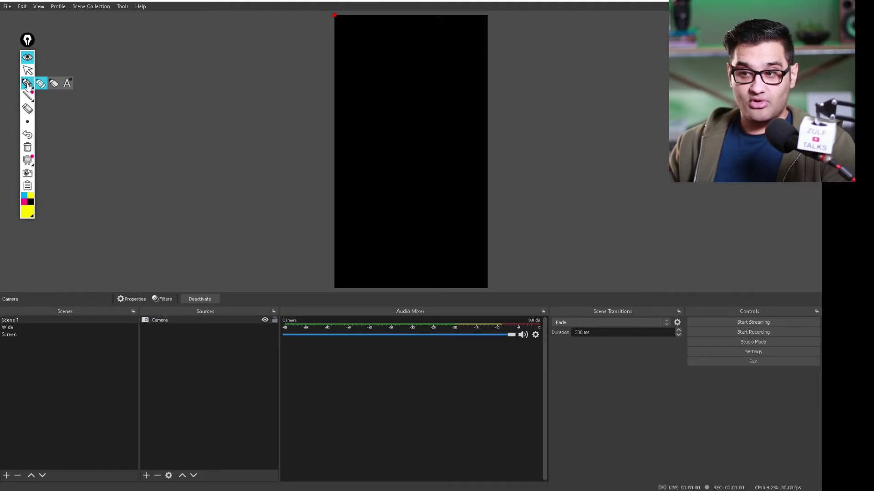
mouse_move(448, 17)
mouse_down()
mouse_move(195, 19)
mouse_move(129, 183)
mouse_move(628, 226)
mouse_move(700, 68)
mouse_up()
drag(638, 45, 413, 41)
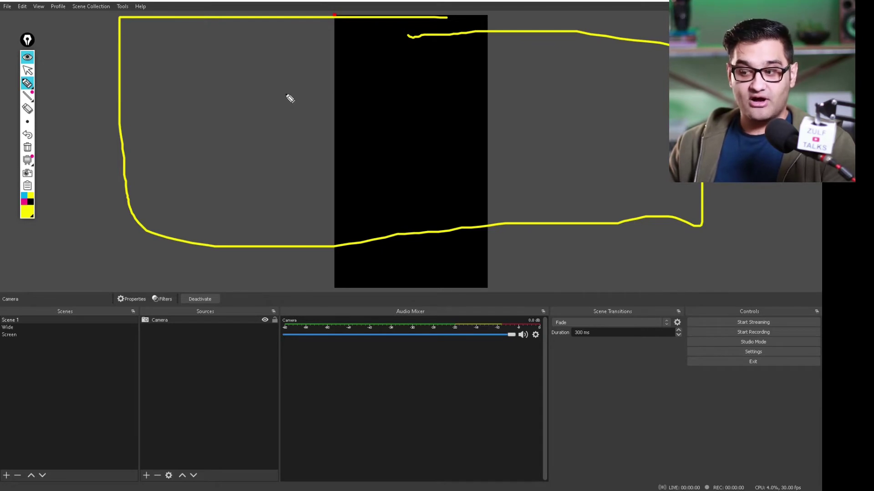
click(25, 85)
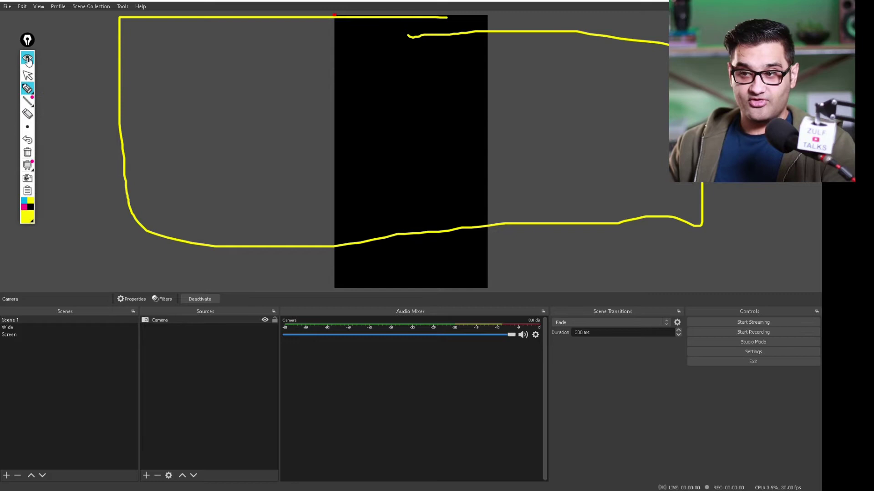
click(27, 57)
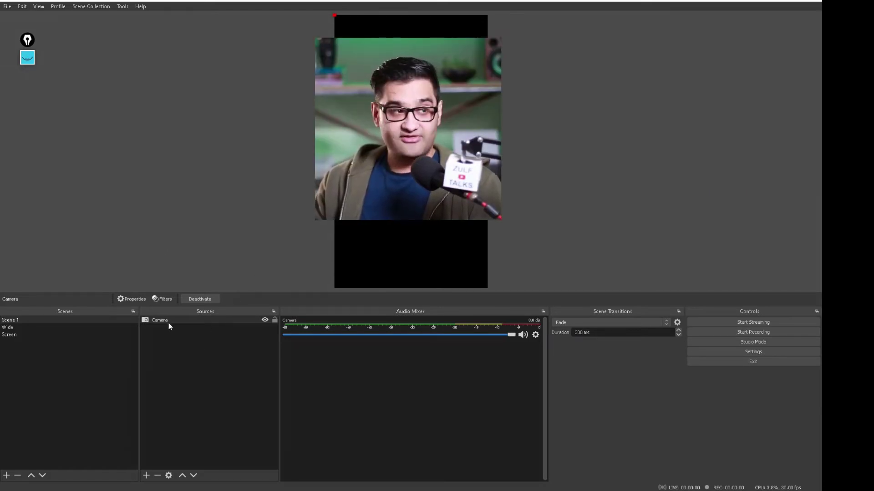
- Add a 'Micsetup' audio input on Line In (Realtek), raise it to 0.0 dB and unmute it
click(146, 476)
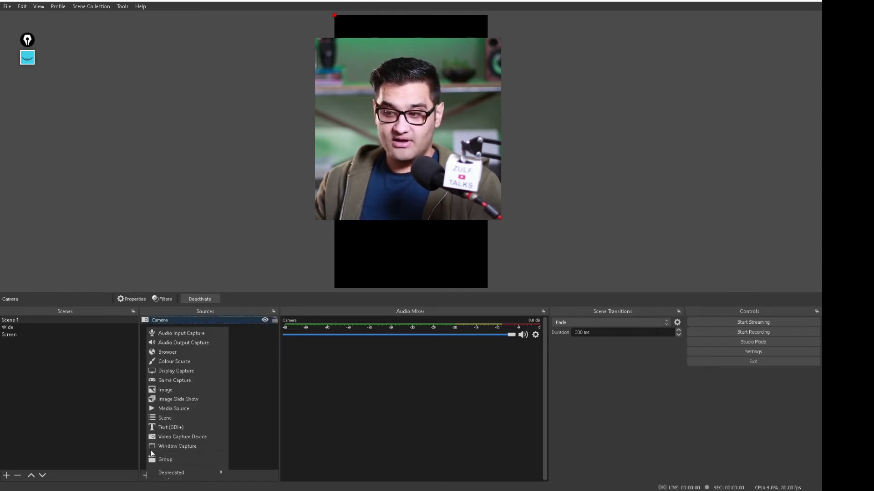
click(207, 333)
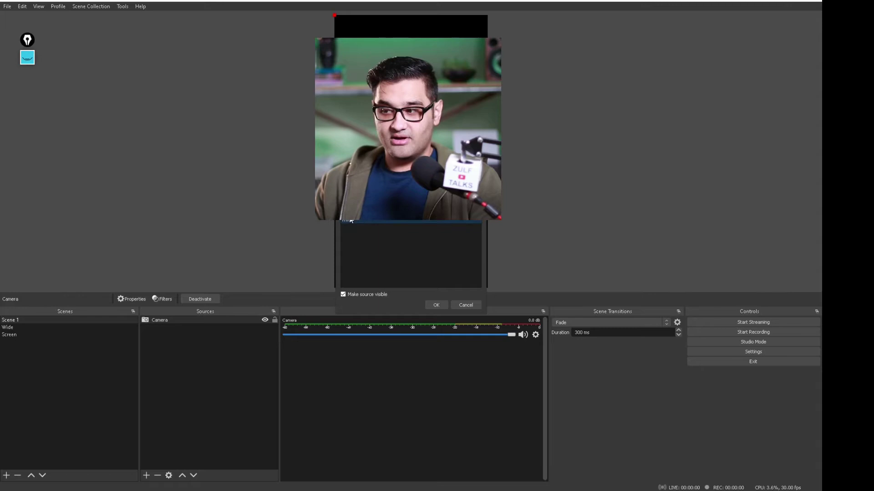
click(441, 307)
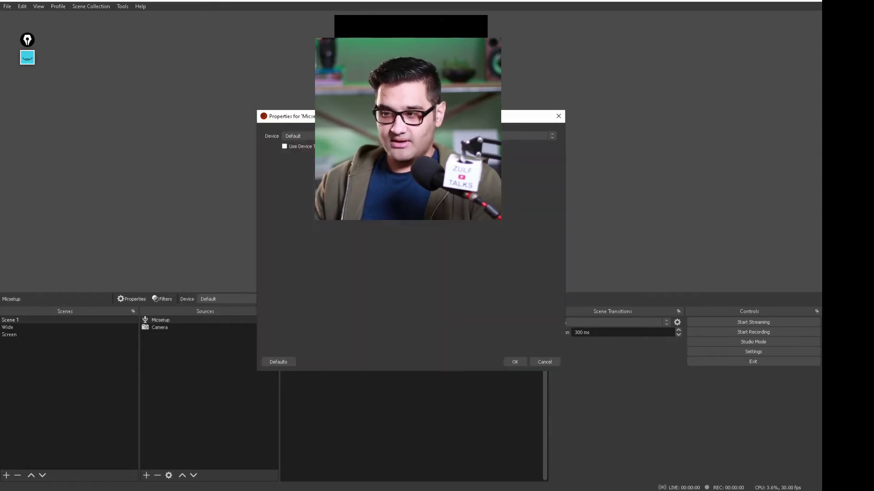
click(309, 136)
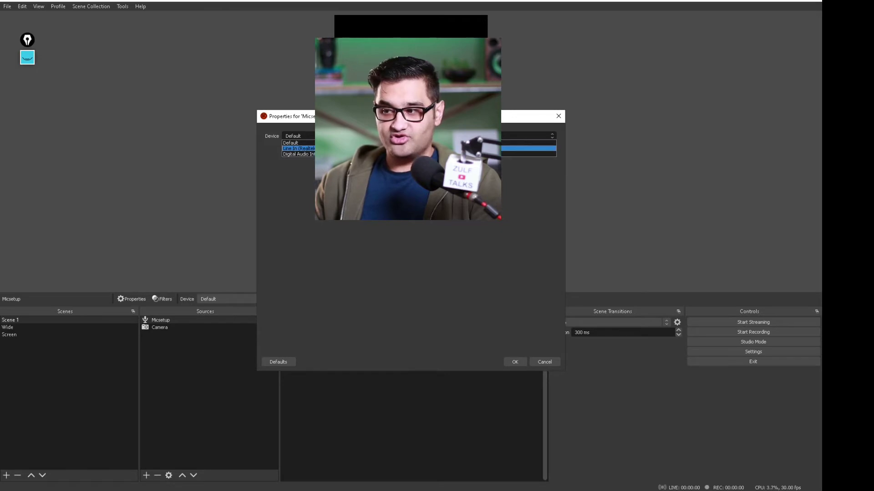
click(298, 148)
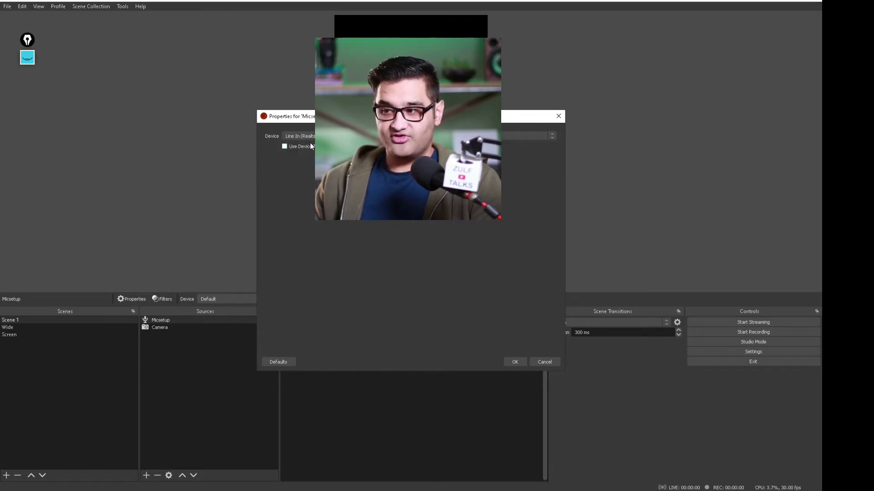
click(513, 362)
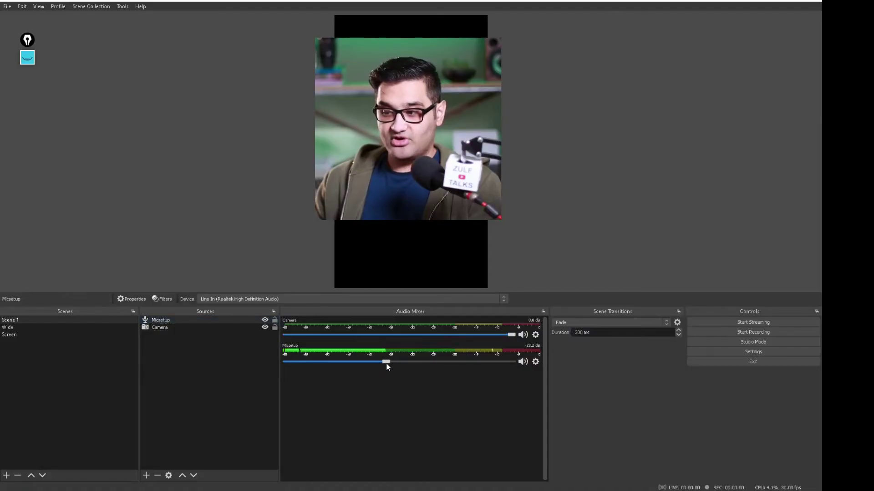
drag(355, 362, 519, 380)
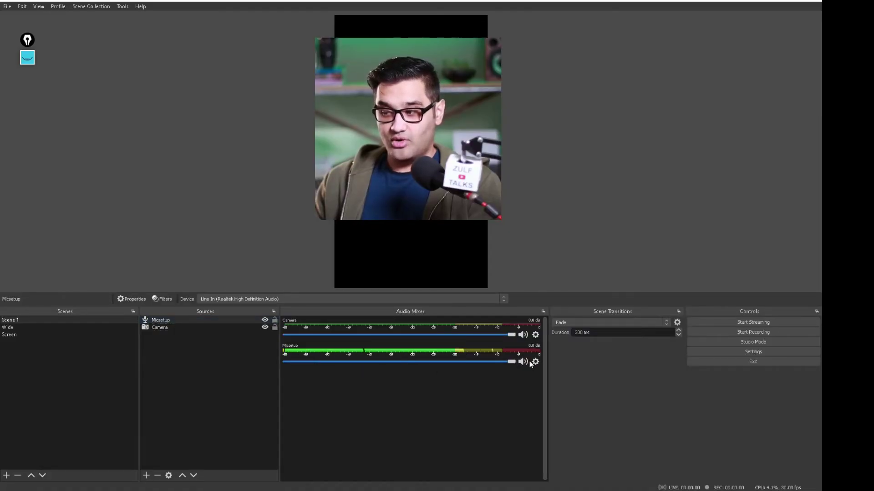
click(523, 362)
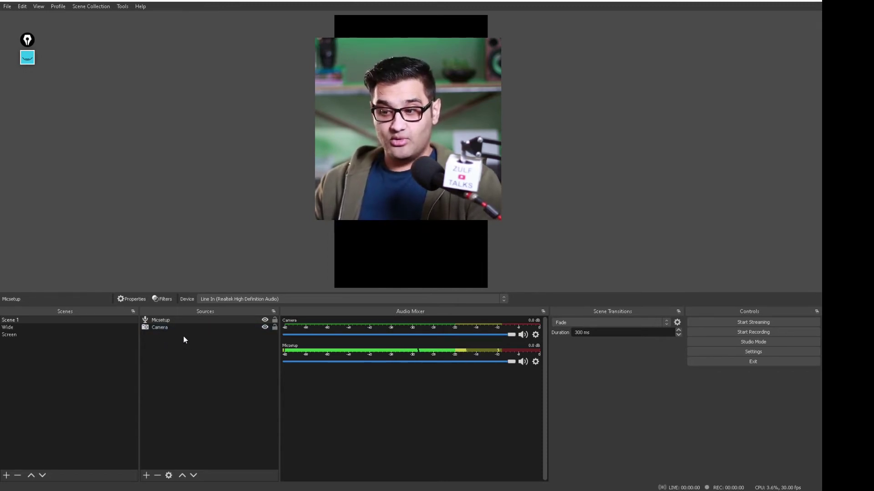
- Compare Scene 1 with the empty Wide scene, ending with Wide selected
click(15, 328)
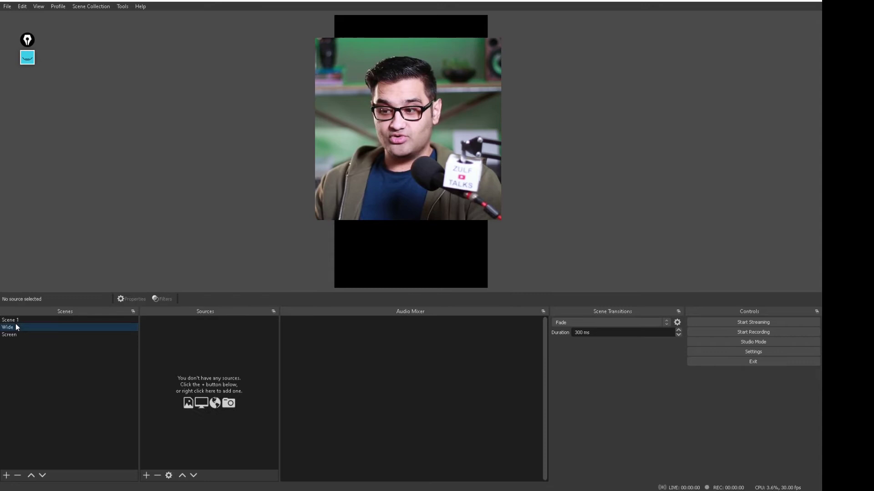
click(23, 318)
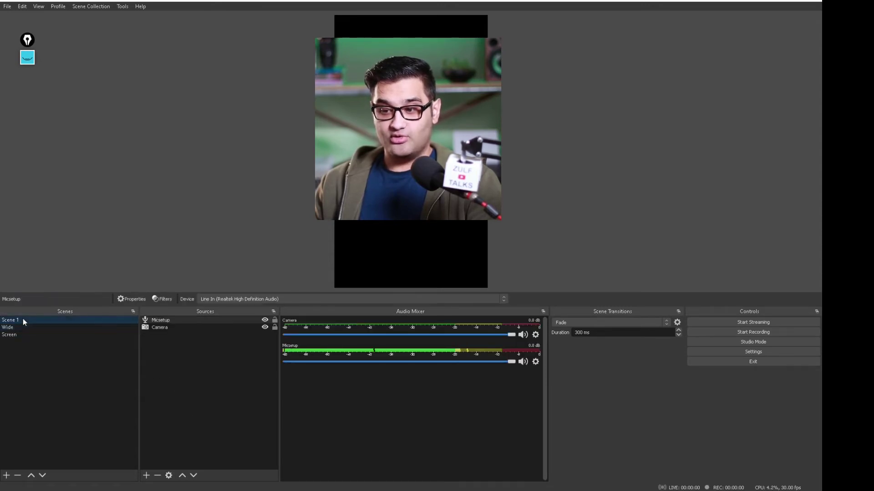
click(14, 327)
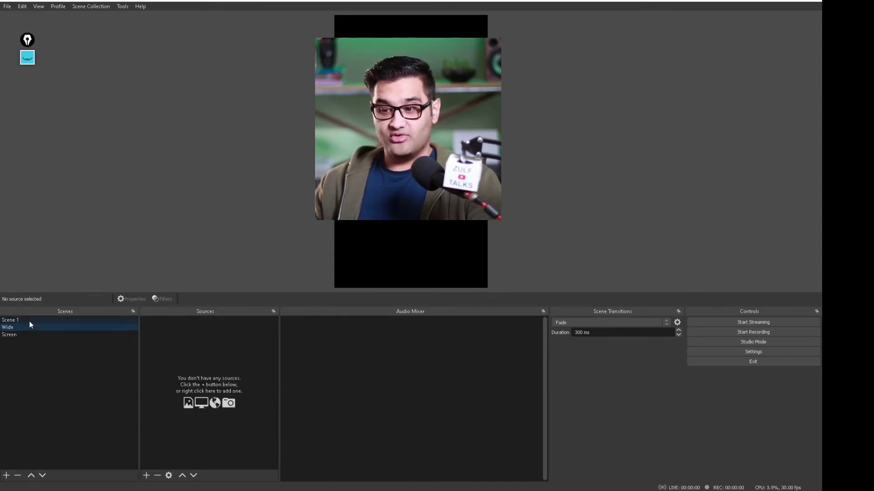
click(28, 320)
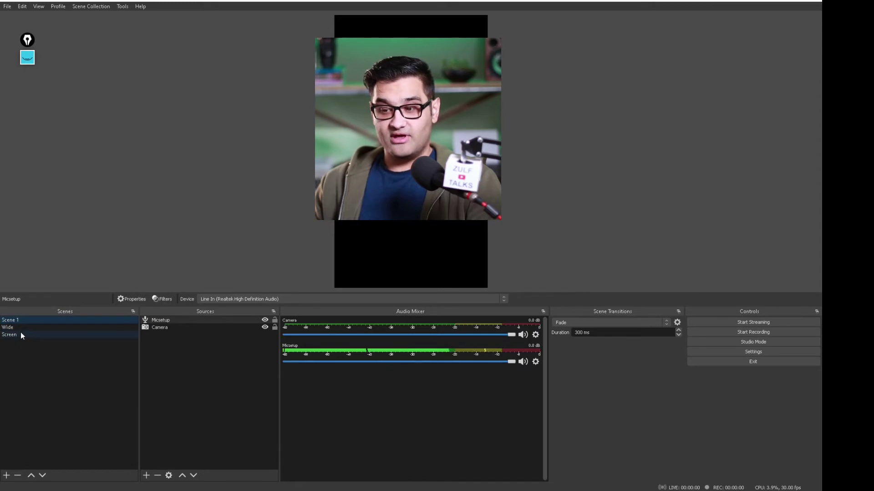
click(21, 328)
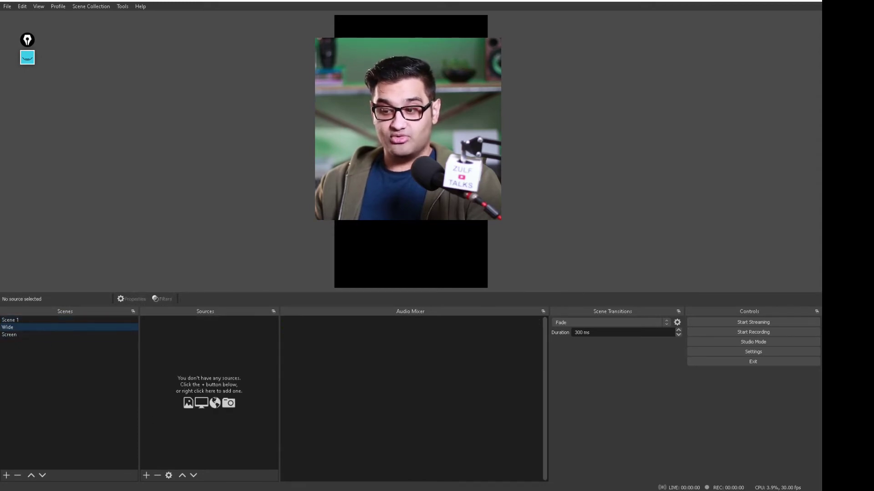
- Add a 'Screen2' Display Capture of Display 1 and shrink it to the canvas width
click(146, 476)
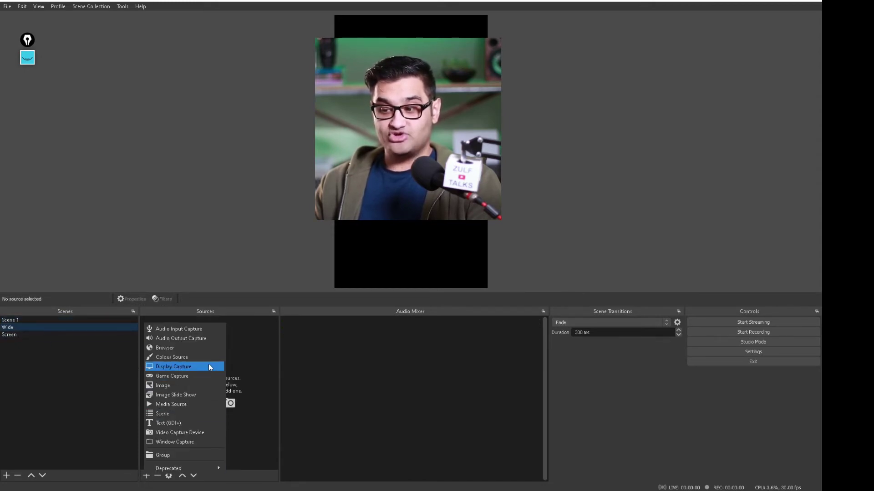
click(195, 365)
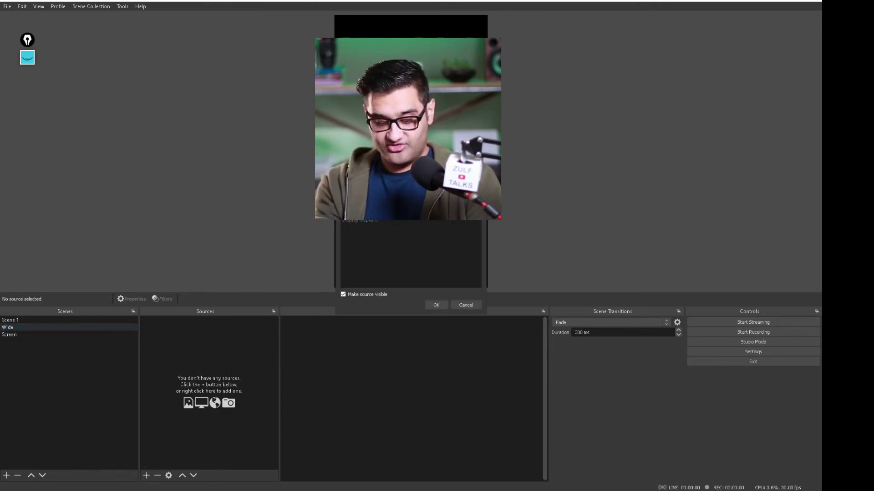
click(436, 305)
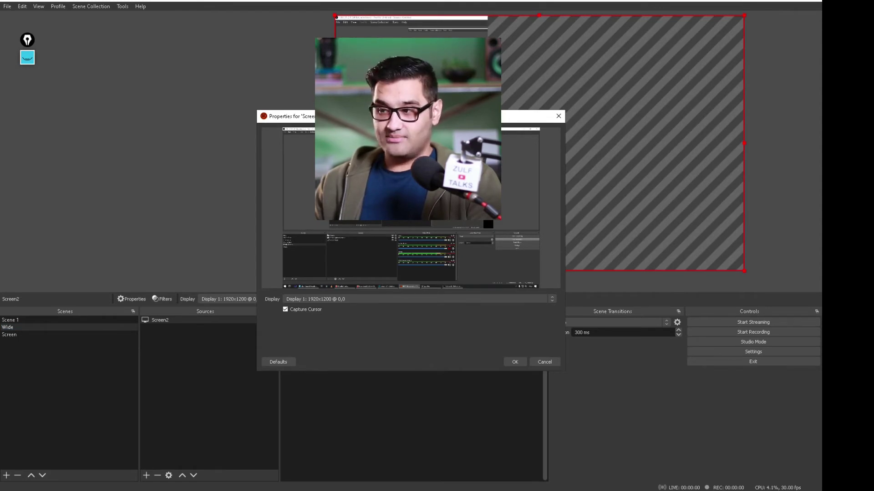
drag(412, 116, 230, 83)
click(152, 265)
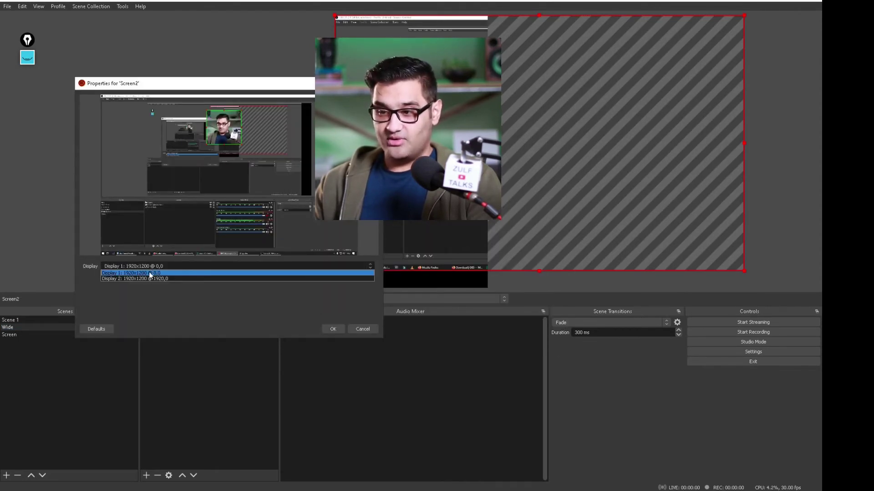
click(148, 276)
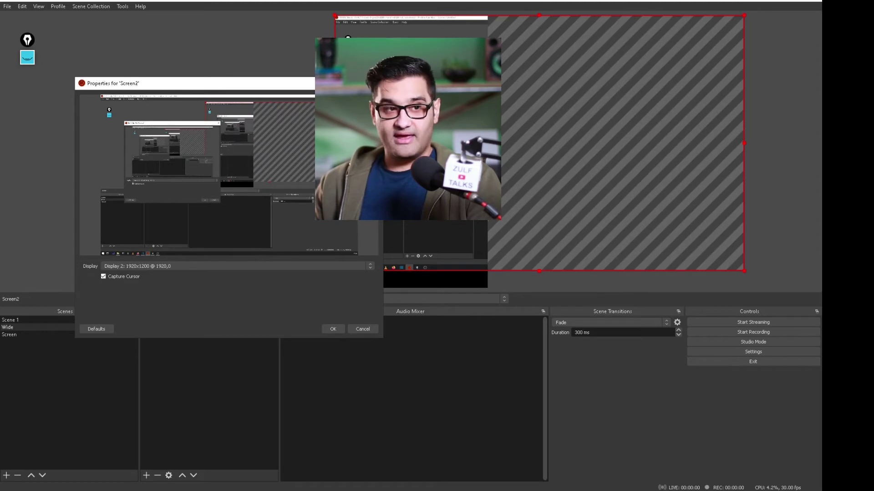
click(189, 266)
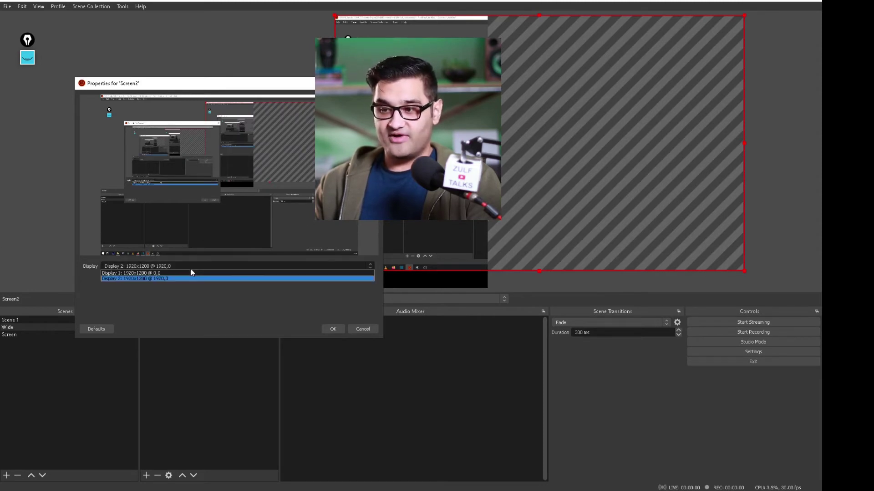
click(154, 273)
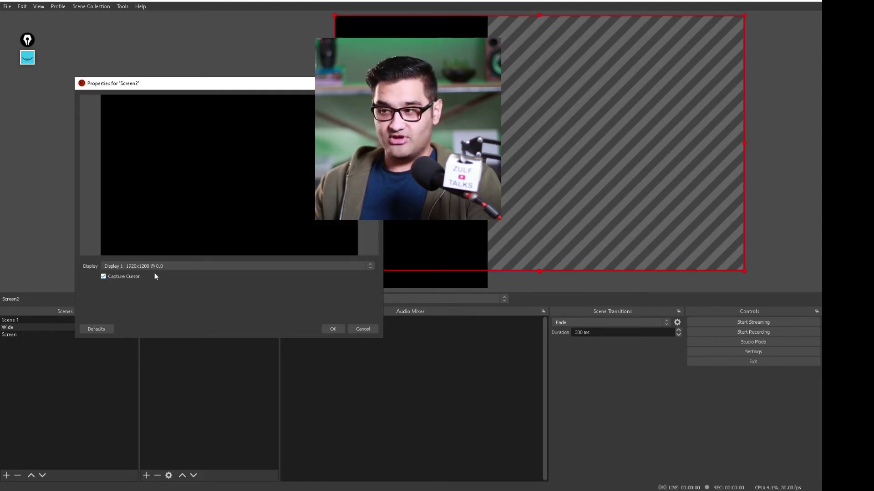
drag(744, 271, 497, 116)
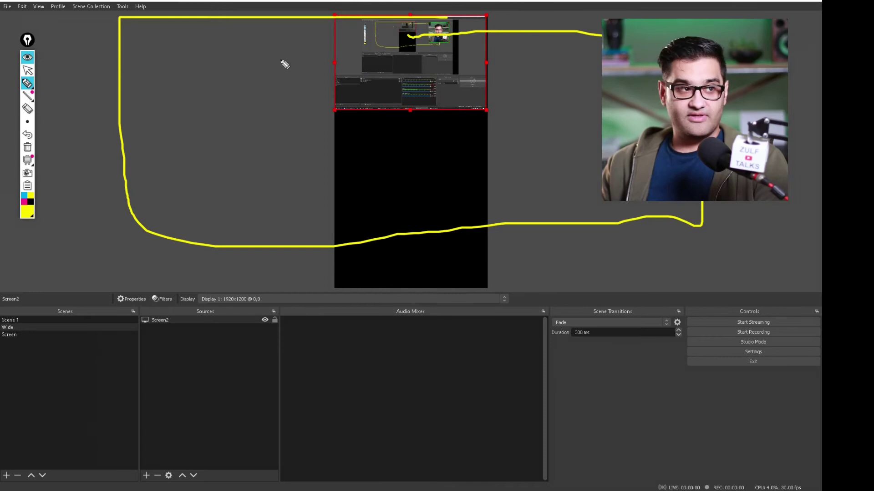
click(27, 163)
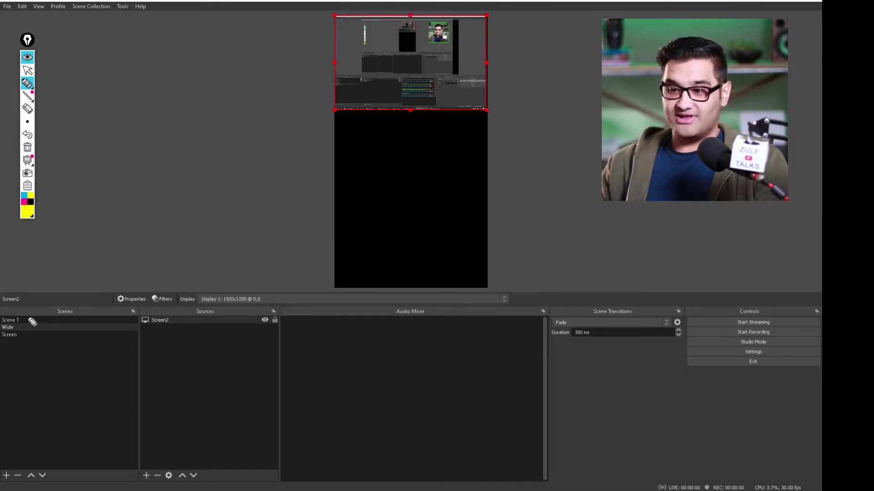
- Return to Scene 1, select the Camera source and adjust it in the preview
click(28, 54)
click(16, 321)
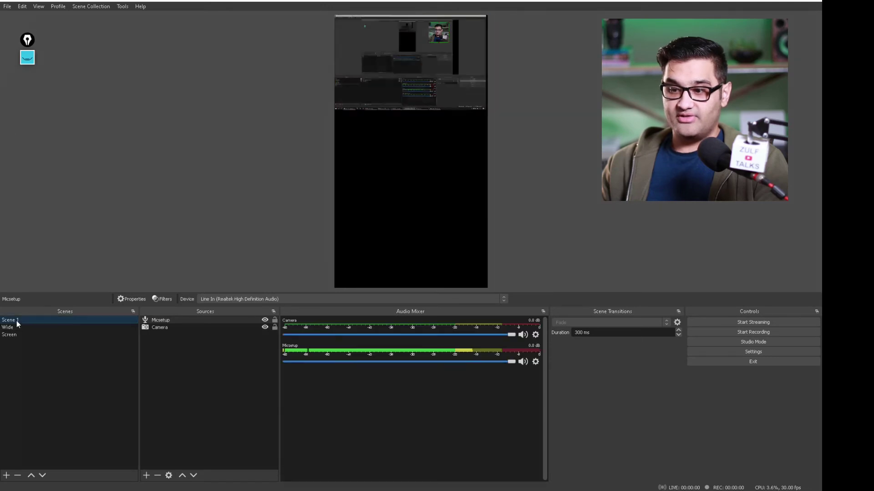
click(169, 327)
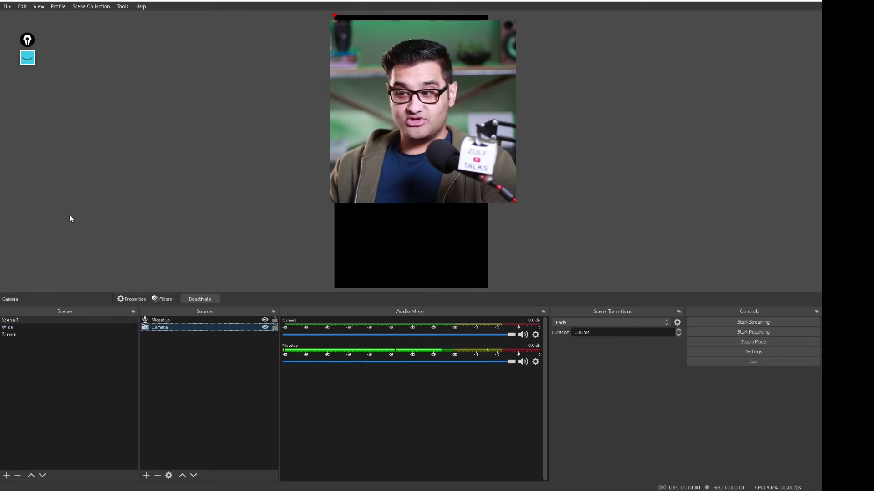
click(28, 57)
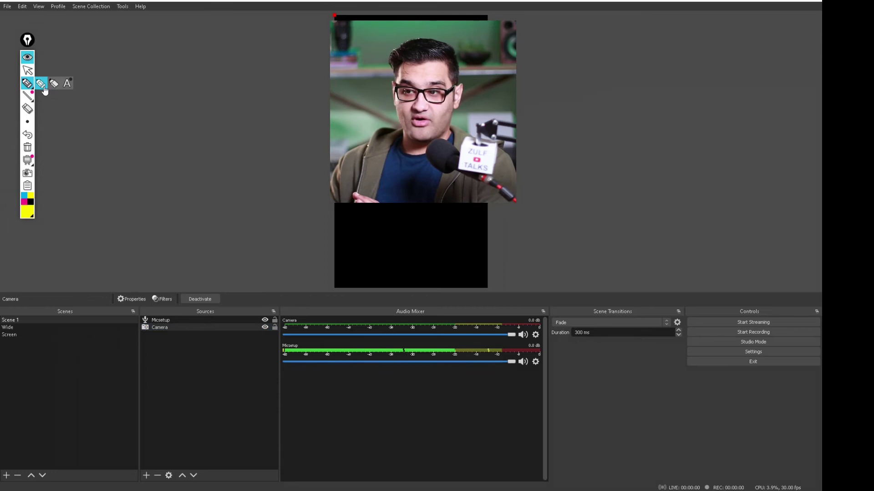
click(40, 84)
mouse_move(749, 265)
mouse_down()
mouse_move(489, 292)
mouse_move(562, 455)
mouse_move(821, 359)
mouse_move(773, 259)
mouse_move(720, 246)
mouse_up()
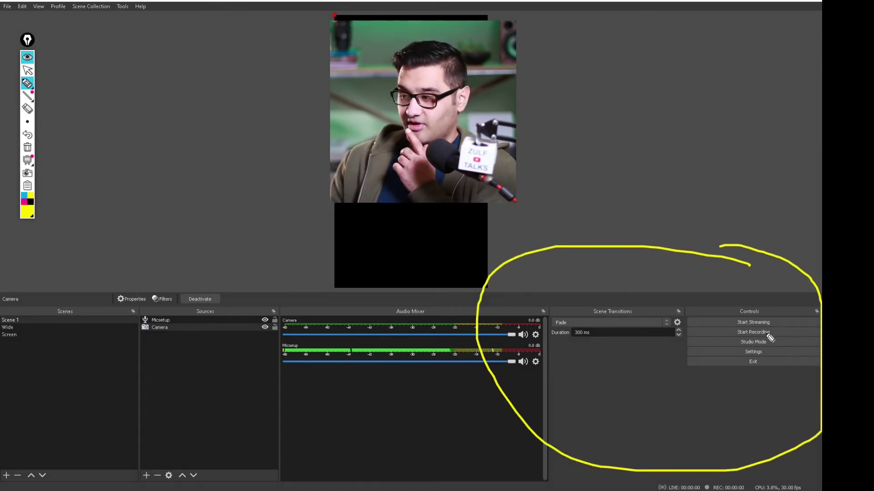
mouse_move(782, 315)
mouse_down()
mouse_move(714, 312)
mouse_move(720, 328)
mouse_move(787, 328)
mouse_up()
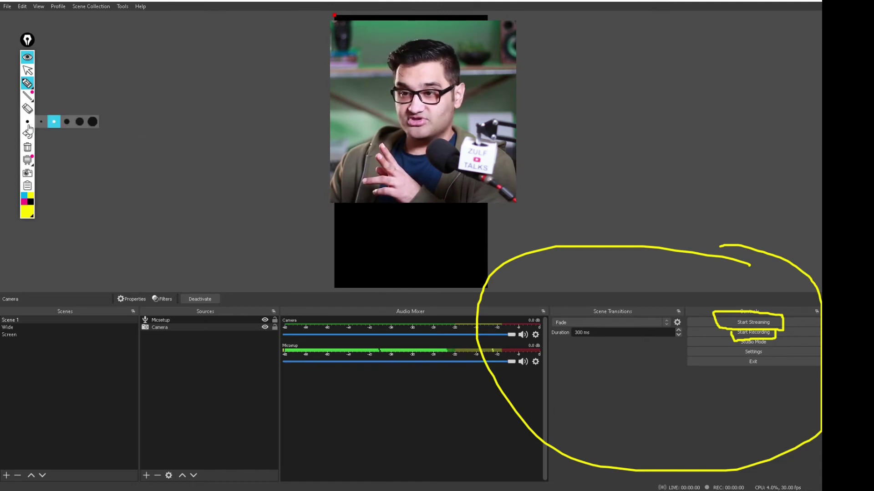
click(27, 147)
click(27, 95)
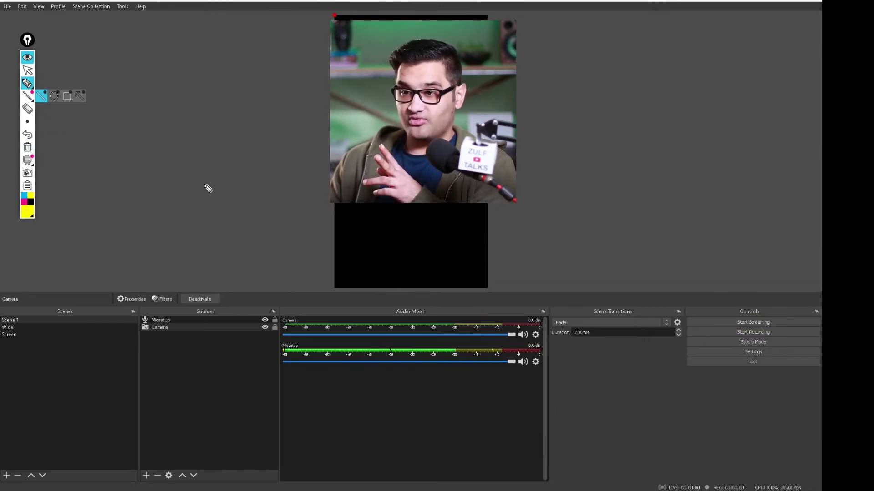
click(27, 57)
- Open Settings from the File menu and view the Stream page
click(7, 6)
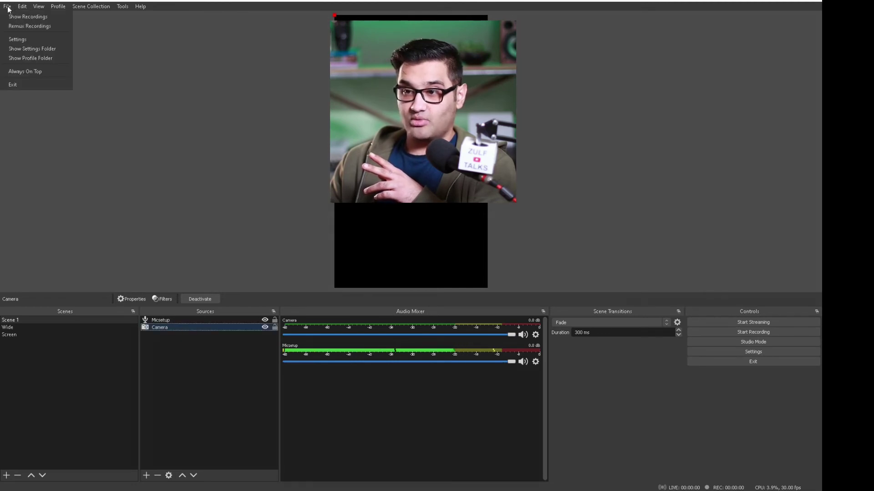
click(23, 38)
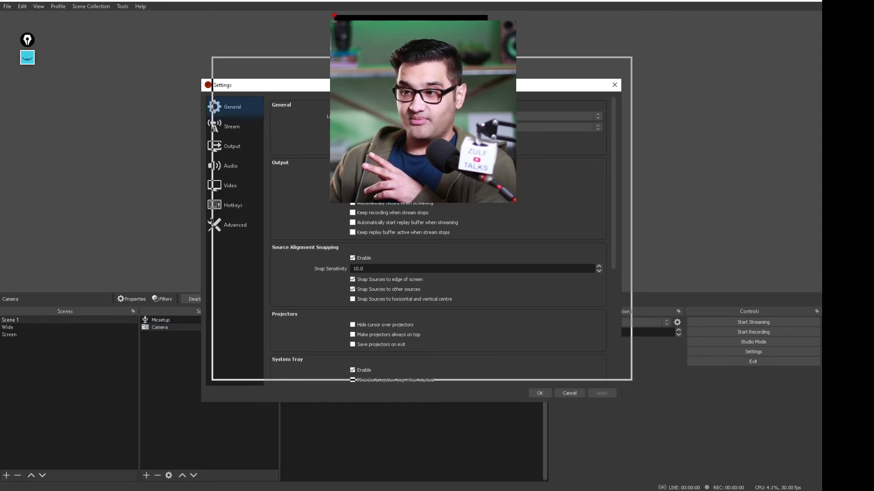
click(238, 100)
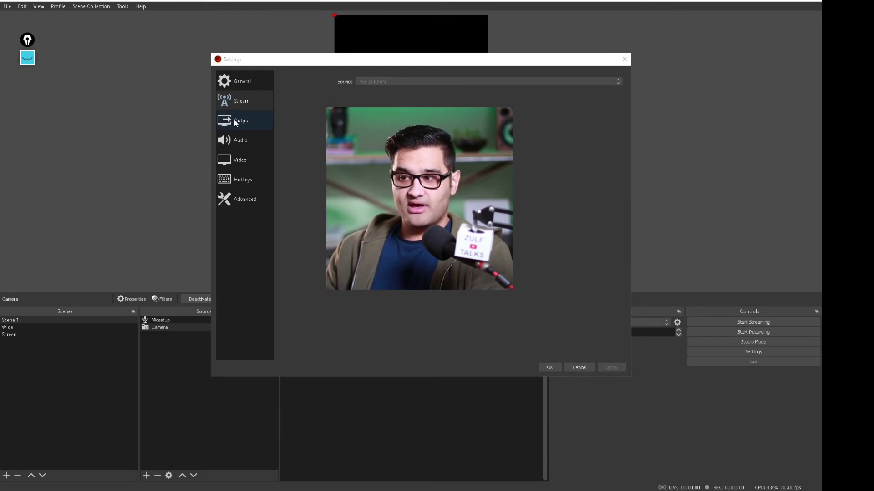
- Show the Output page's Recording bitrates: 3500 Kbps video and 160 Kbps audio
click(245, 127)
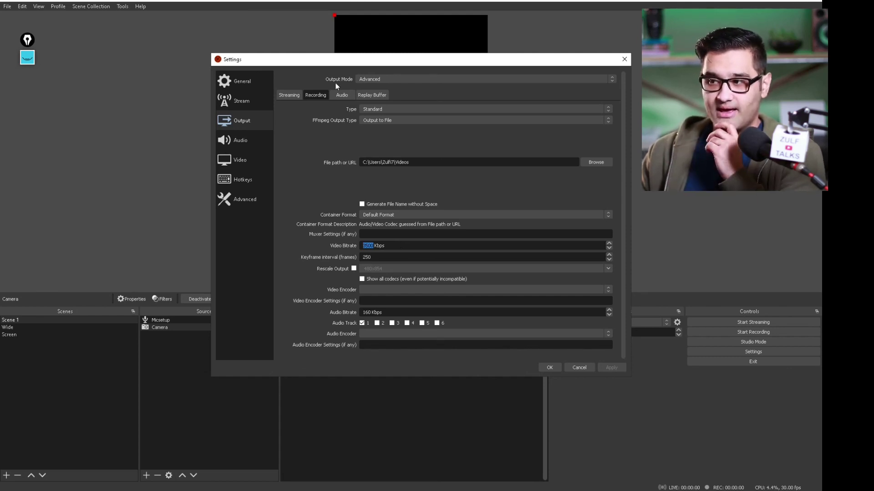
click(336, 99)
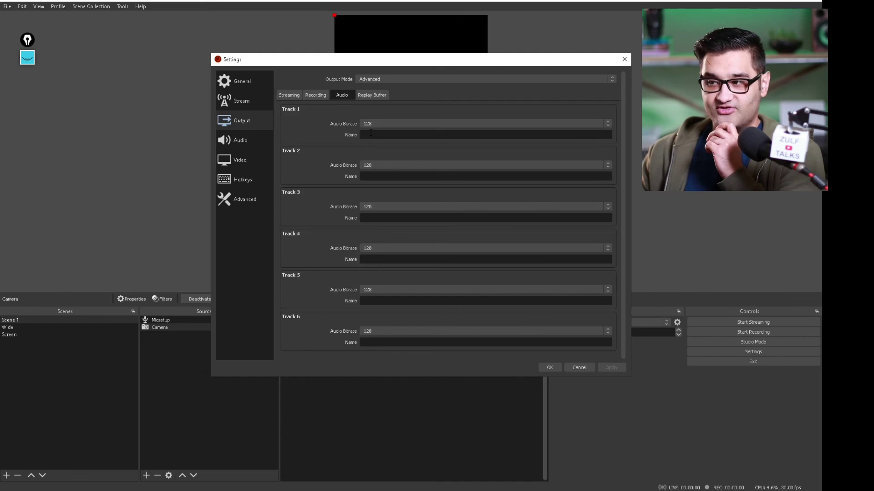
click(380, 122)
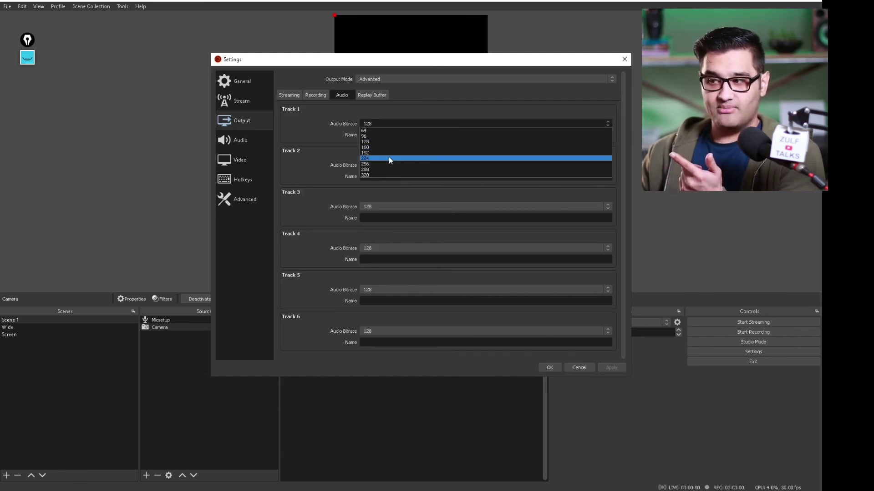
click(387, 107)
click(375, 94)
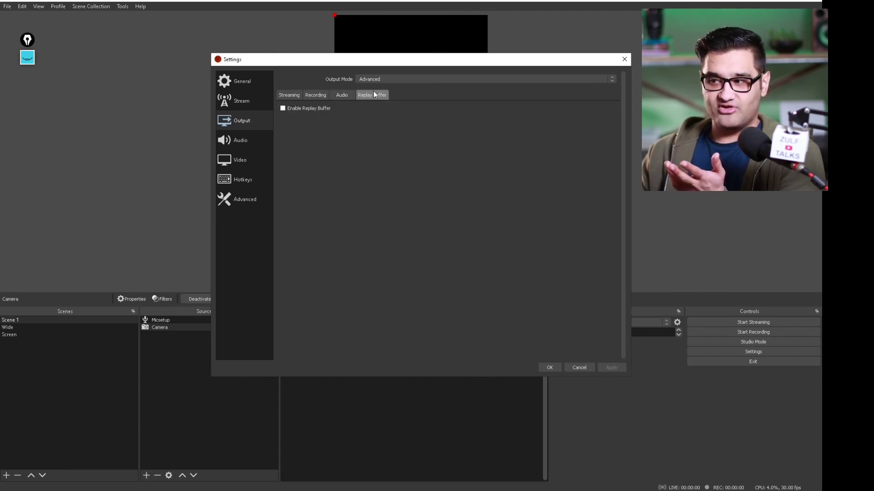
click(317, 95)
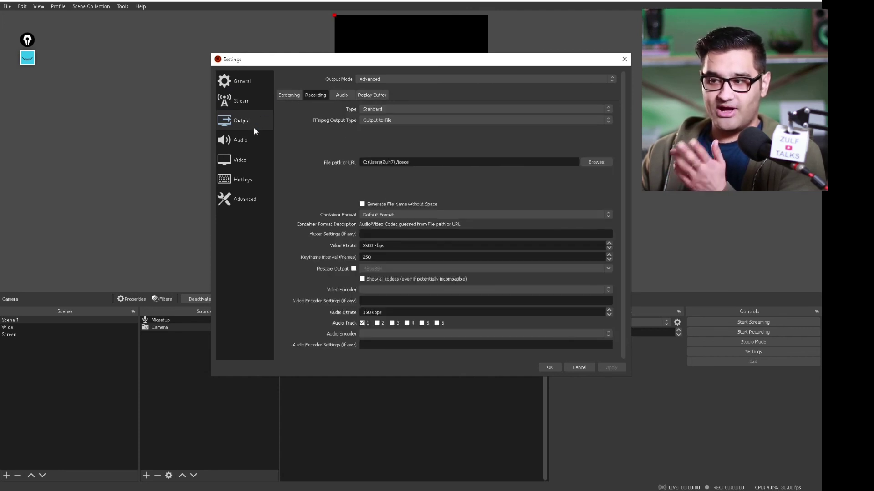